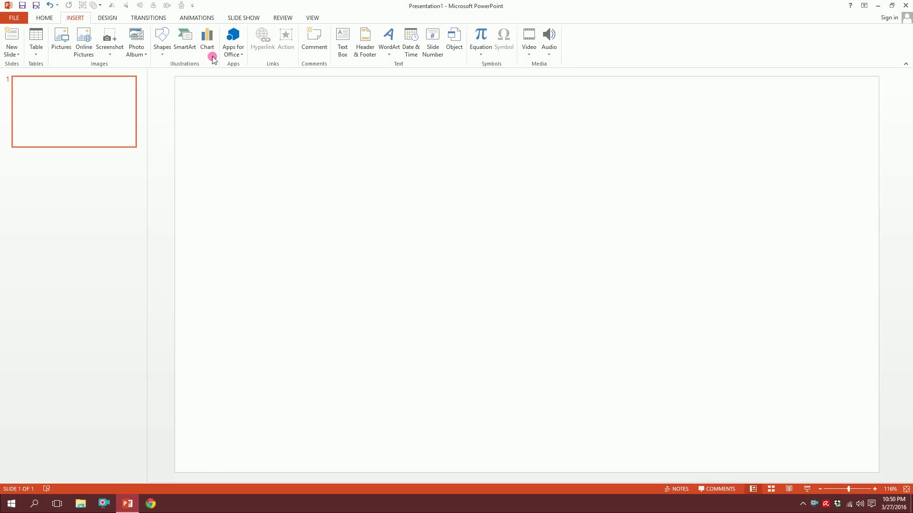
Draw an oval circle near the centre of the blank slide.
left_click(160, 51)
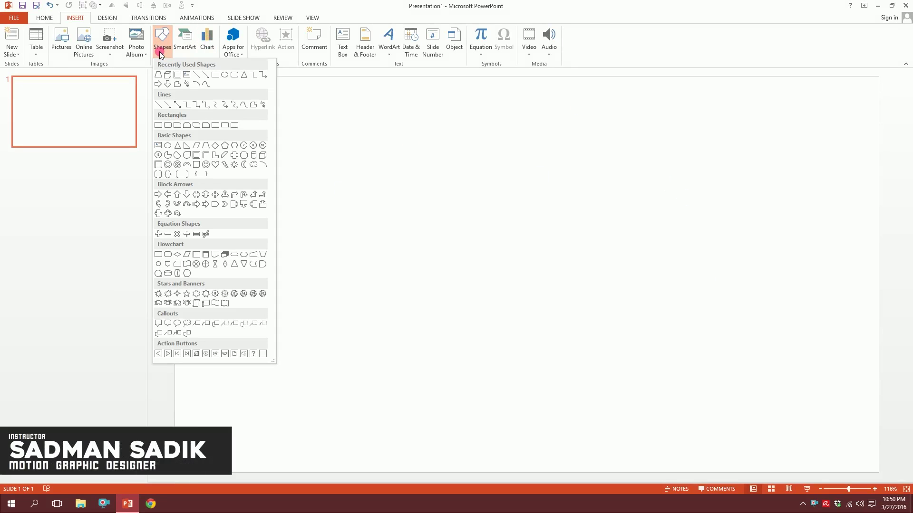
left_click(168, 146)
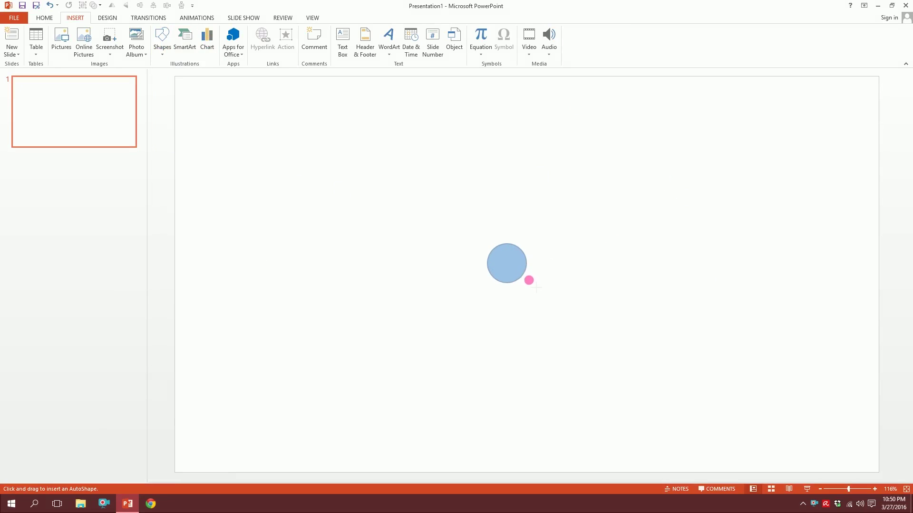
mouse_move(487, 244)
left_mouse_down()
mouse_move(539, 295)
mouse_move(507, 281)
left_mouse_up()
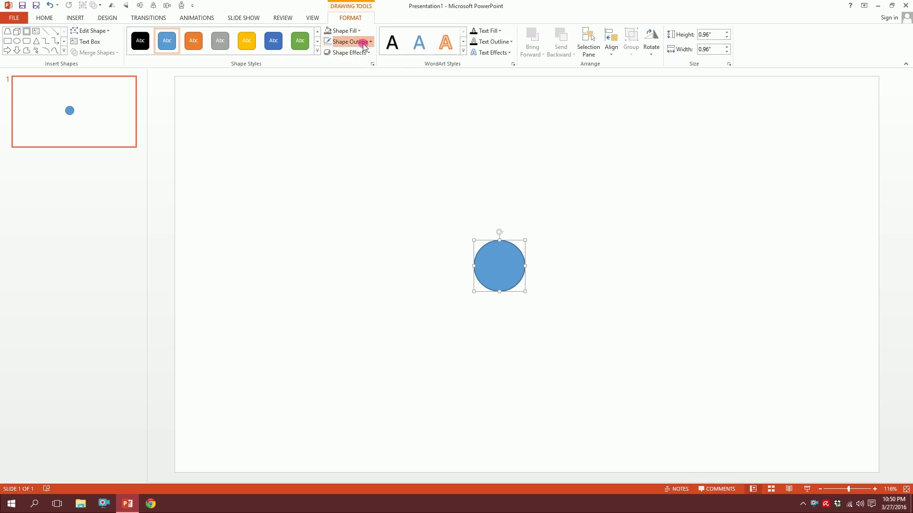
Remove the circle's outline and give it a pink fill.
left_click(326, 44)
left_click(330, 146)
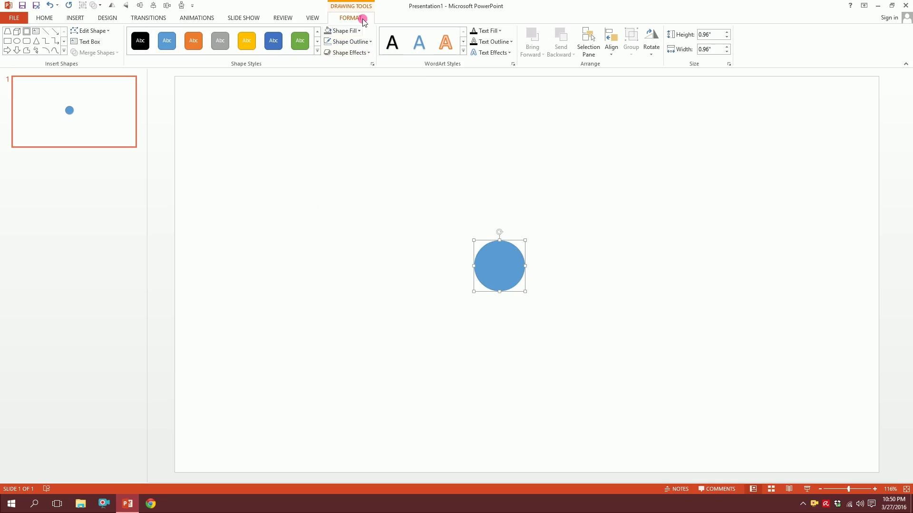
left_click(350, 32)
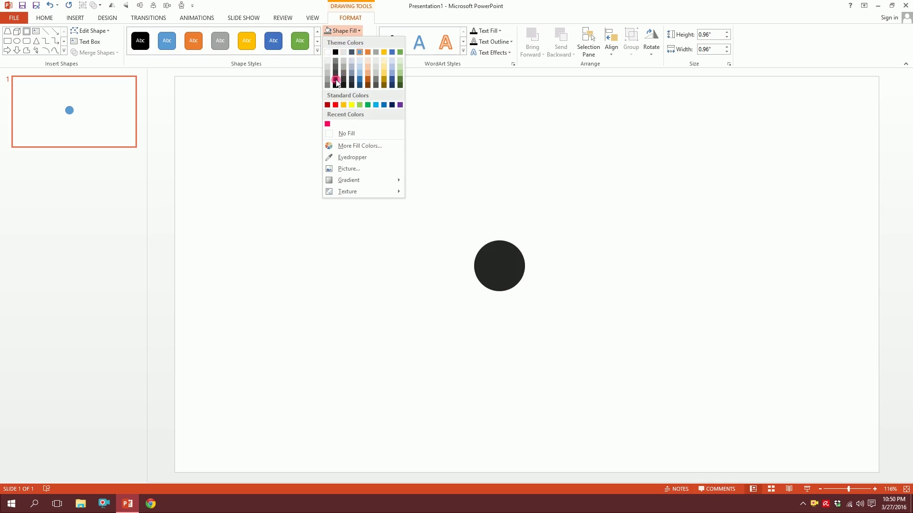
left_click(328, 124)
left_click(271, 164)
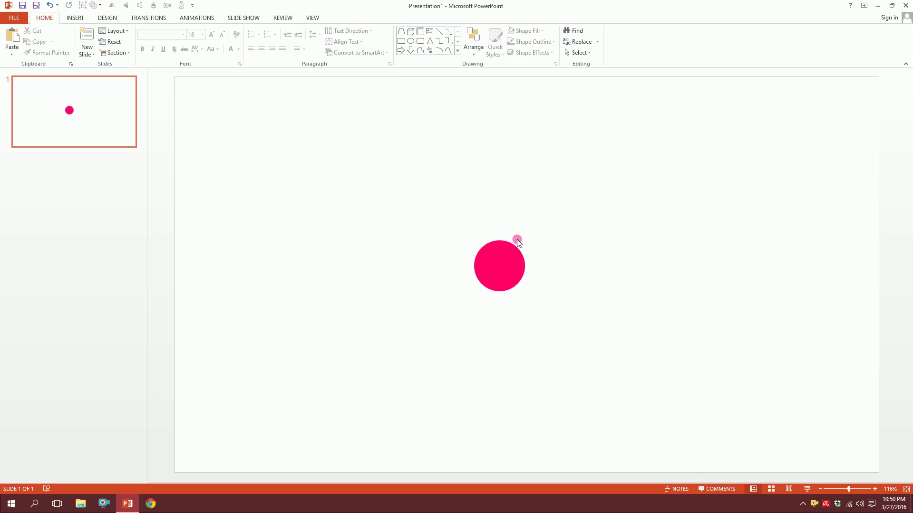
left_click(79, 16)
Draw a small dark grey circle above the pink one and move it slightly lower.
left_click(162, 43)
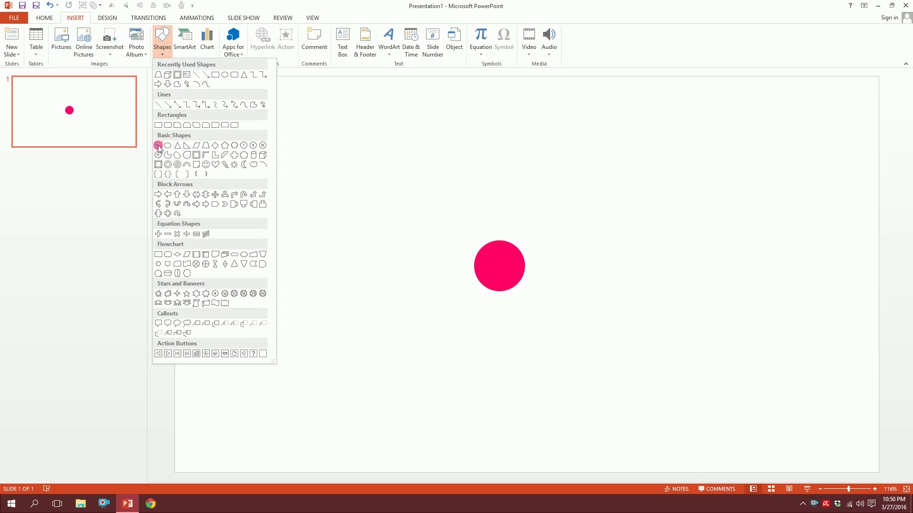
left_click(168, 145)
left_click_drag(482, 127, 506, 153)
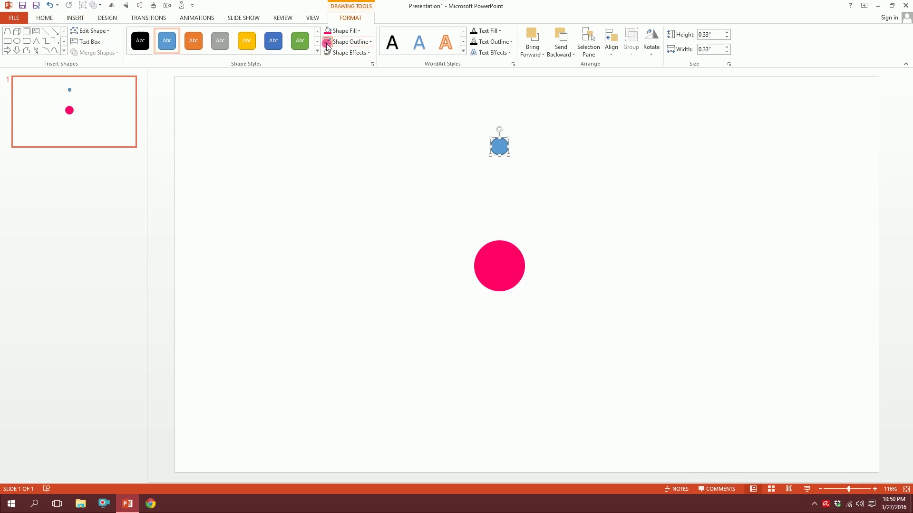
left_click(346, 31)
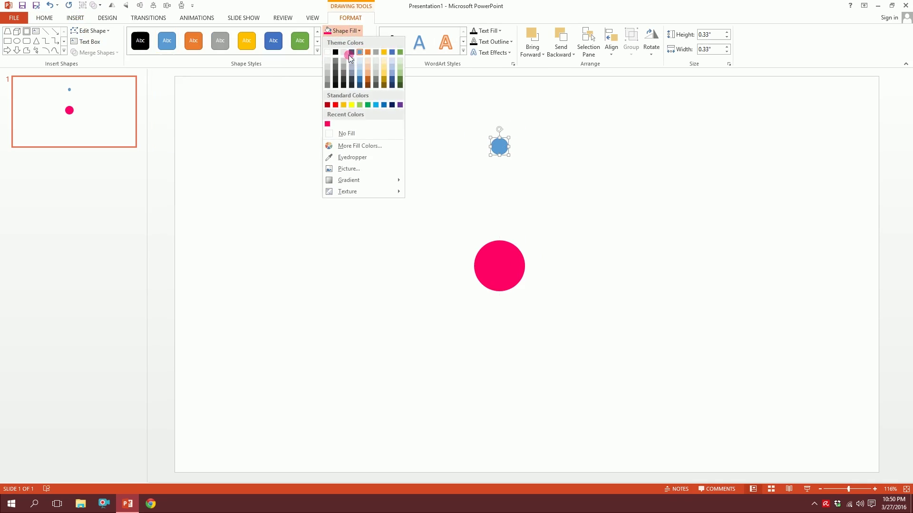
left_click(344, 82)
left_click_drag(508, 150, 510, 181)
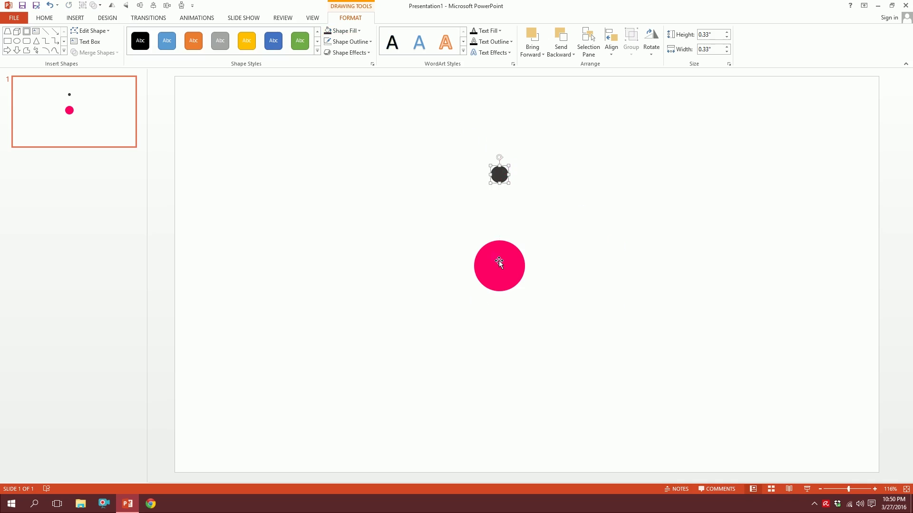
Apply a circle motion path animation to the small dark circle.
left_click(206, 20)
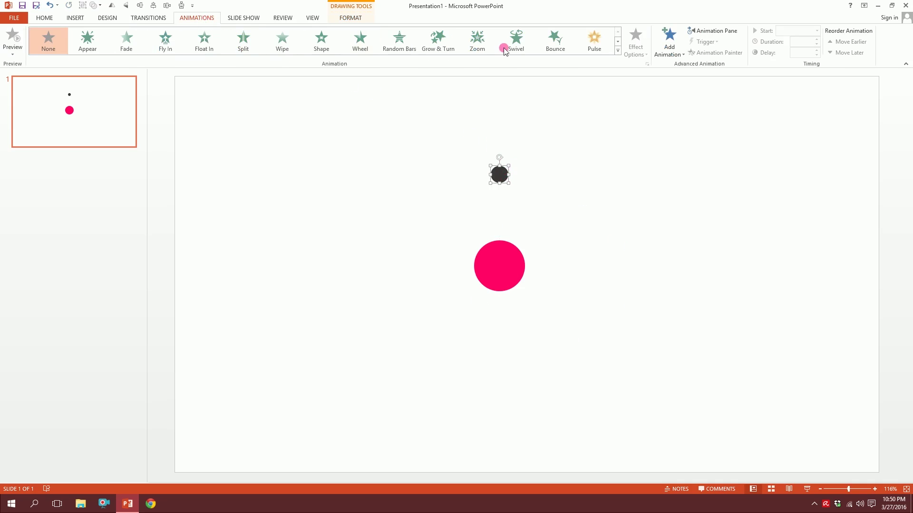
left_click(618, 50)
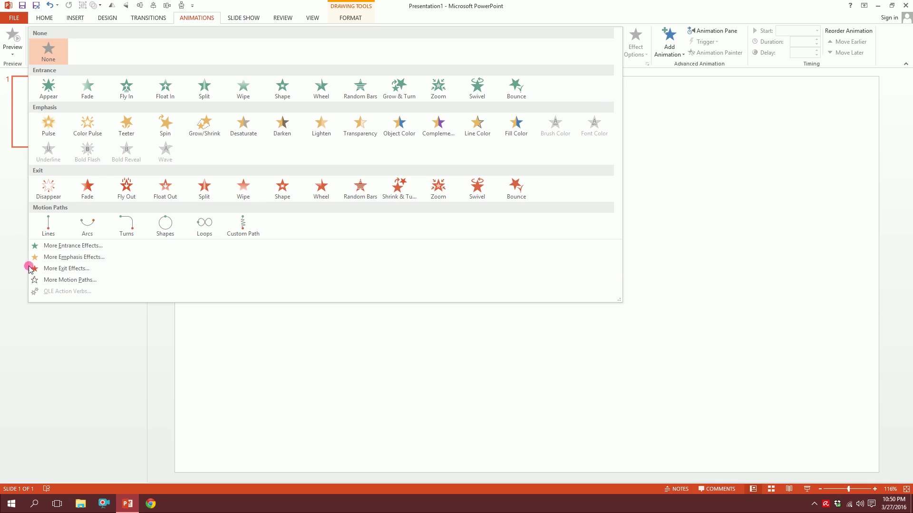
left_click(169, 230)
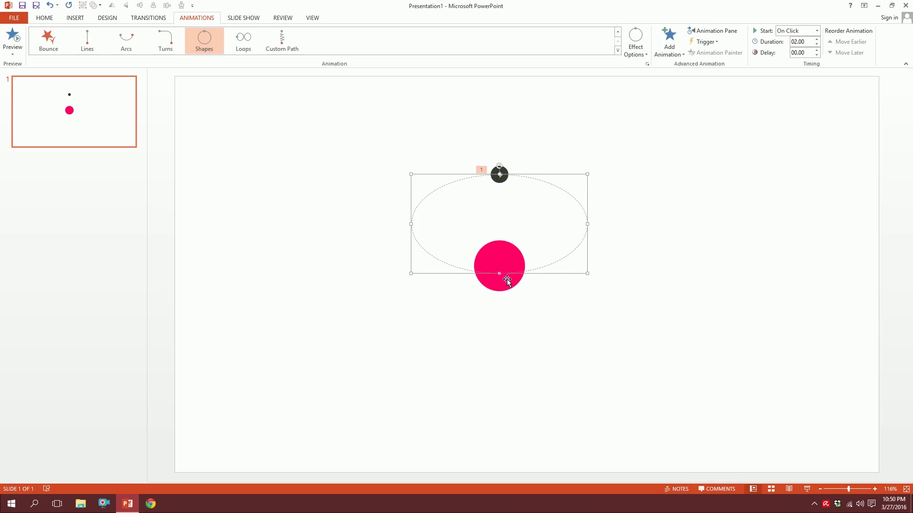
Stretch the motion path into a wide oval and centre it on the pink circle.
left_click_drag(500, 273, 502, 326)
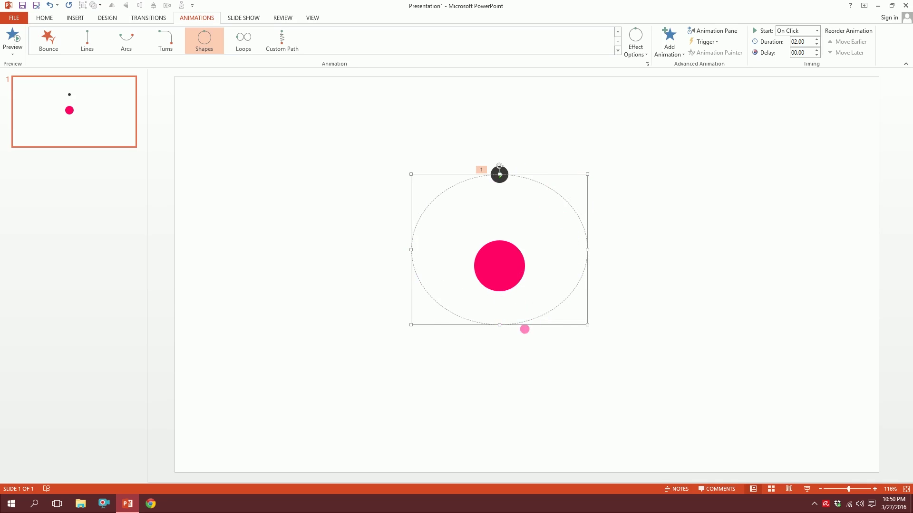
left_click_drag(497, 325, 502, 351)
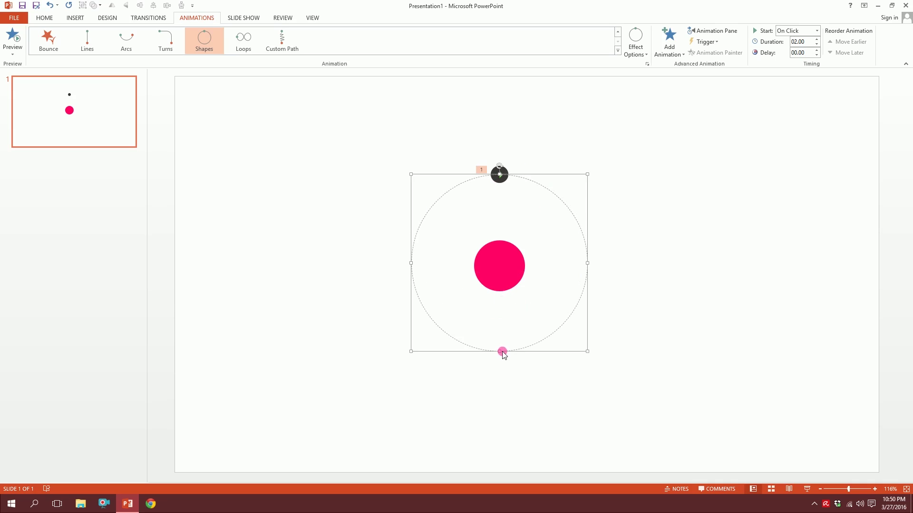
left_click_drag(503, 353, 501, 349)
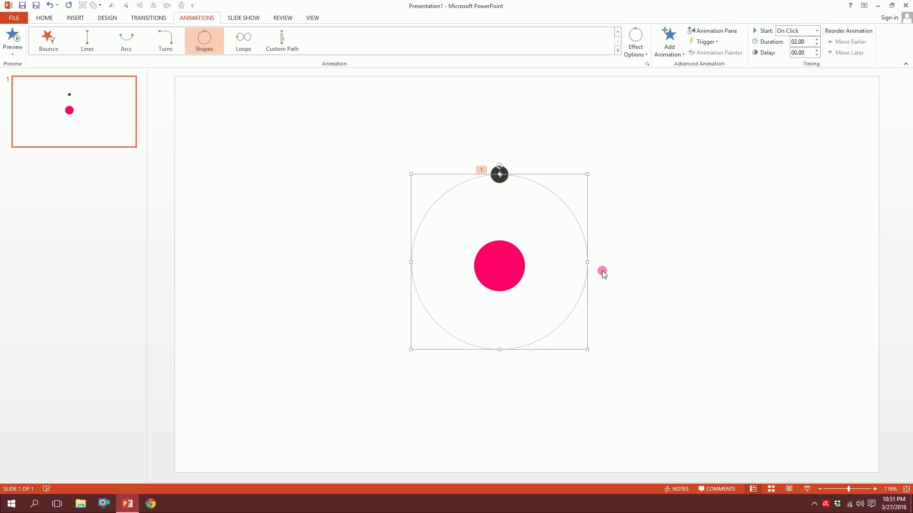
left_click_drag(591, 264, 768, 264)
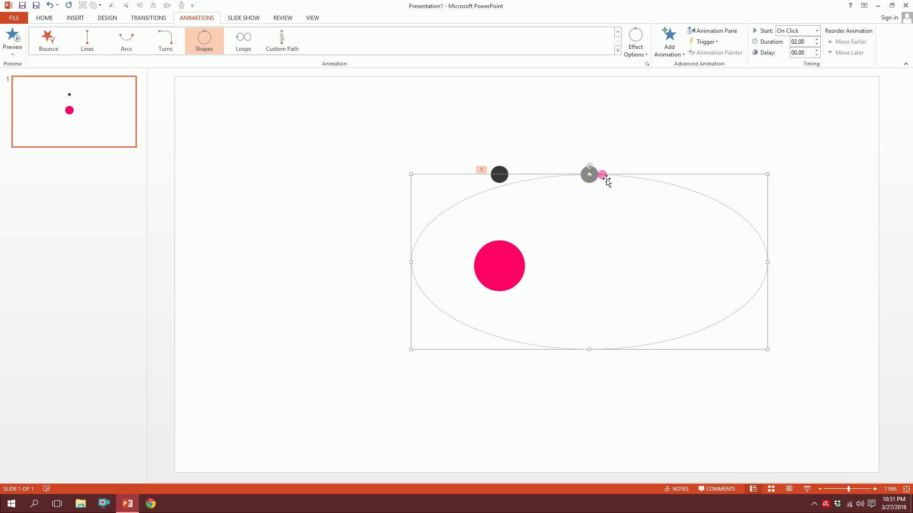
mouse_move(604, 176)
left_mouse_down()
mouse_move(634, 171)
mouse_move(545, 180)
left_mouse_up()
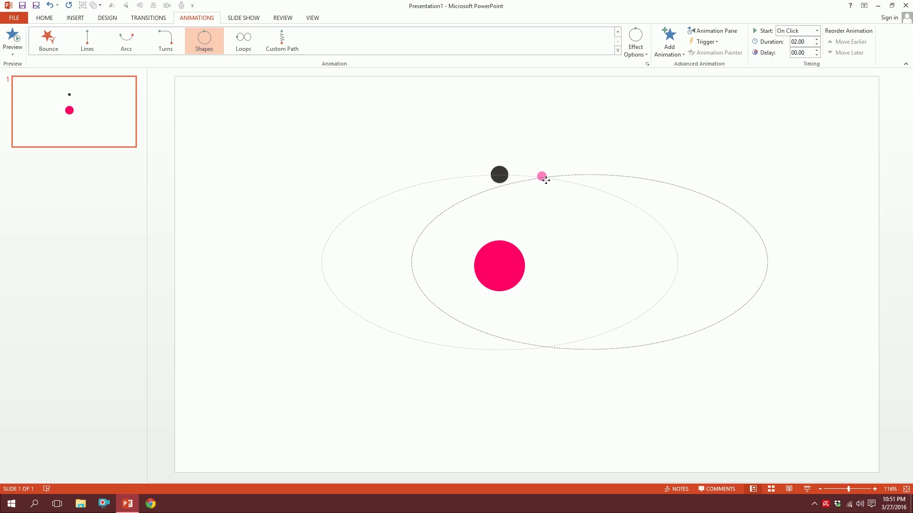
left_click_drag(546, 180, 558, 205)
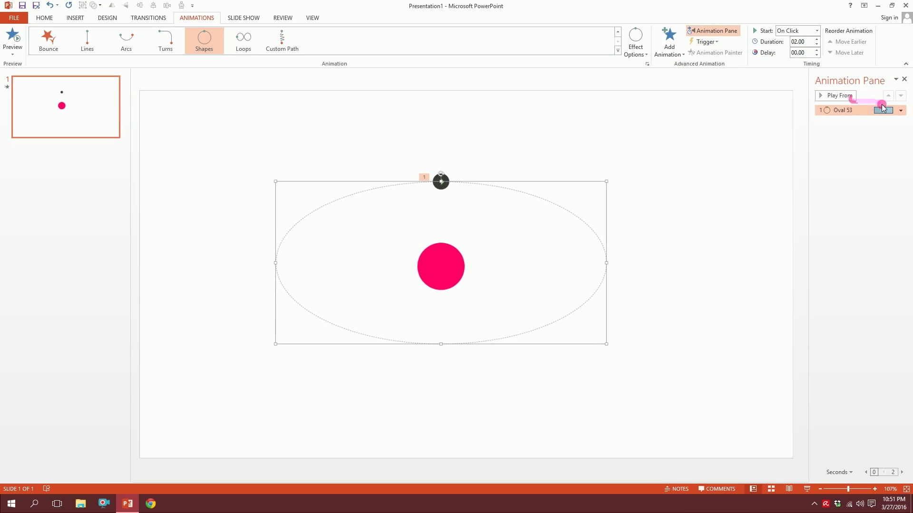
Give the orbit no smooth start, repeat Until End of Slide, and start With Previous.
left_click(901, 110)
left_click(847, 156)
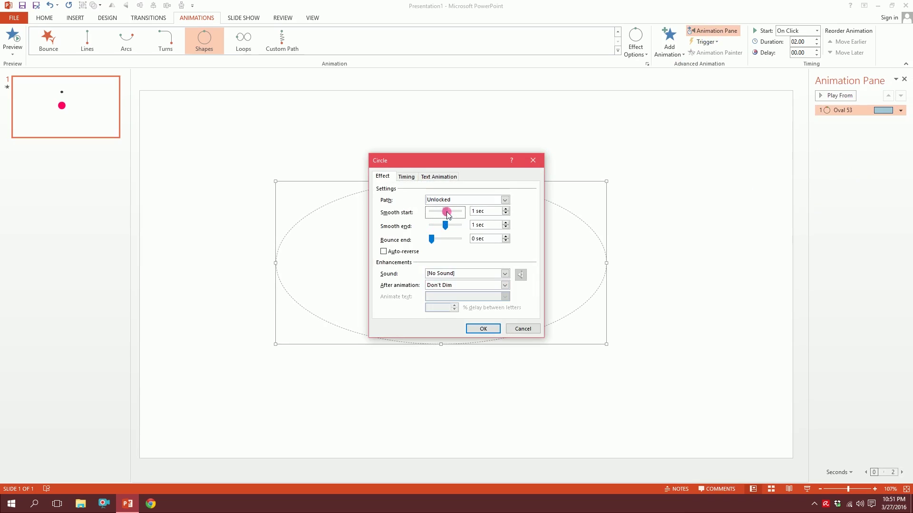
left_click_drag(447, 214, 400, 228)
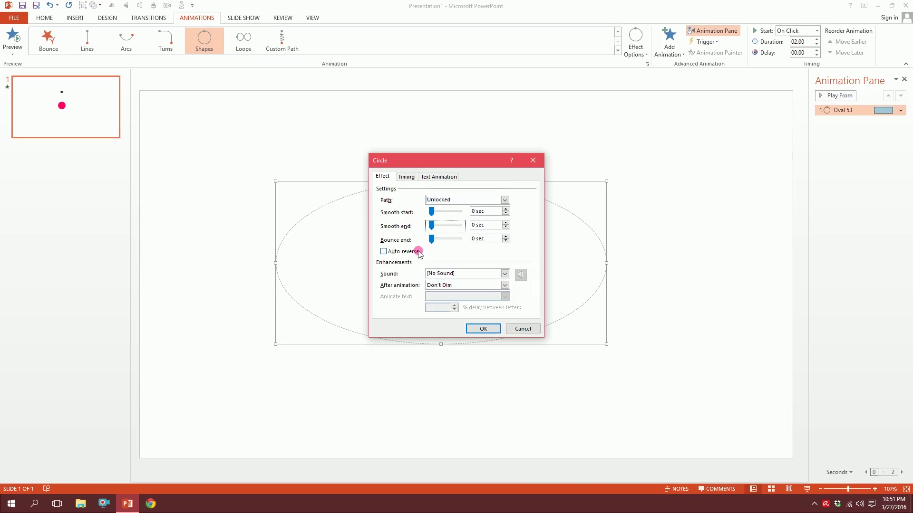
left_click(406, 178)
left_click(468, 225)
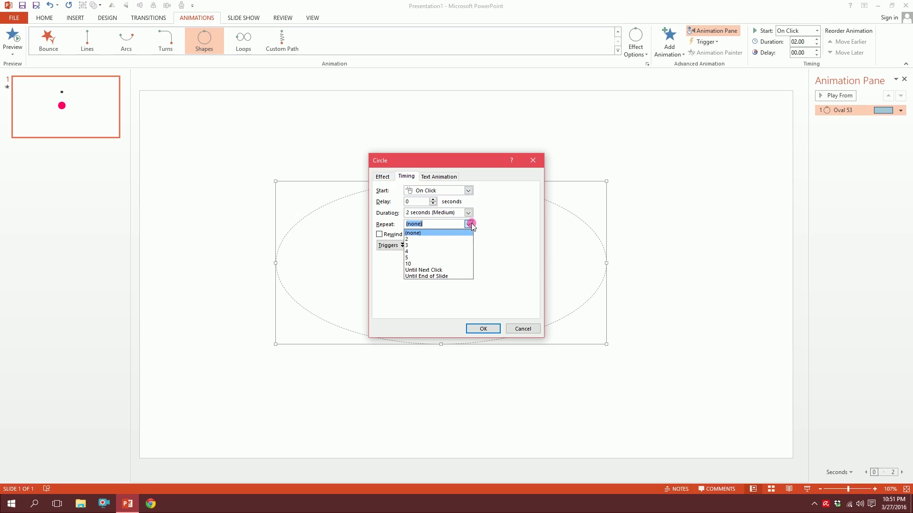
left_click(452, 278)
left_click(468, 190)
left_click(442, 204)
left_click(483, 328)
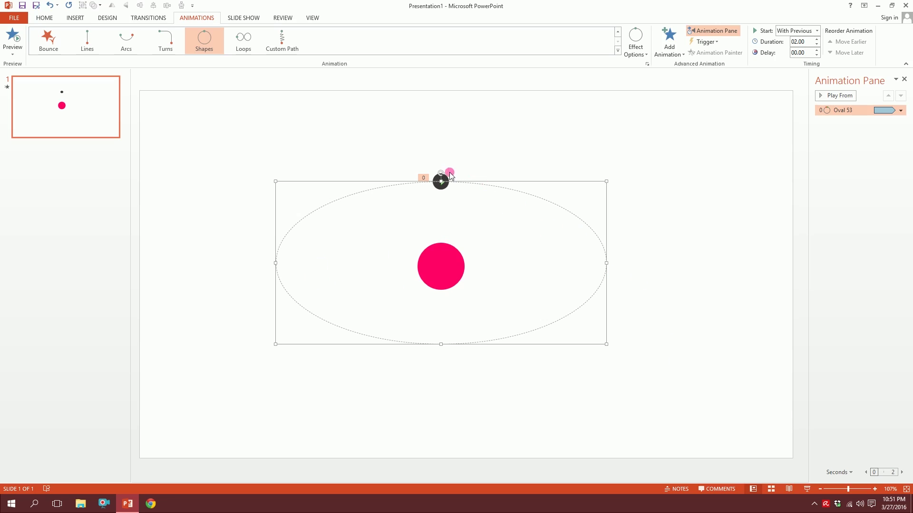
left_click(442, 182)
Duplicate the planet with Ctrl+D, move the copy up, and enlarge its orbit path.
key("ctrl+d")
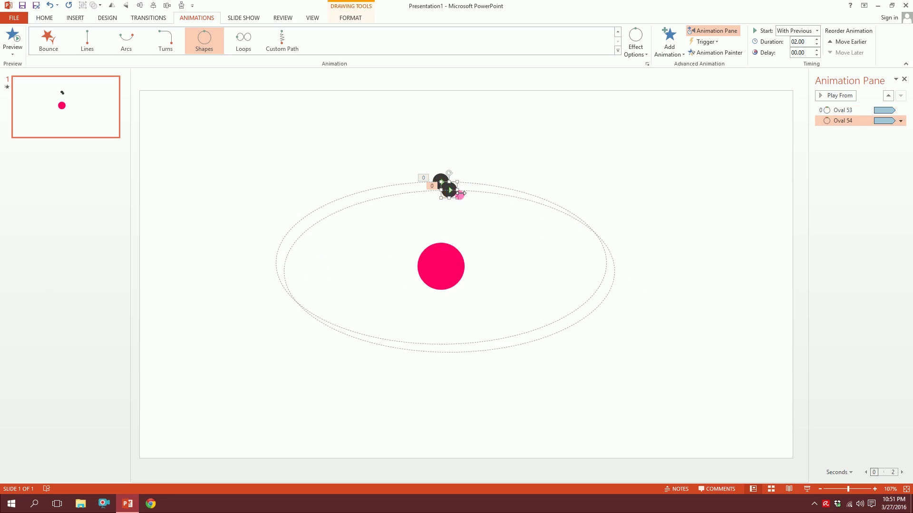
mouse_move(452, 189)
left_mouse_down()
mouse_move(441, 158)
mouse_move(451, 157)
left_mouse_up()
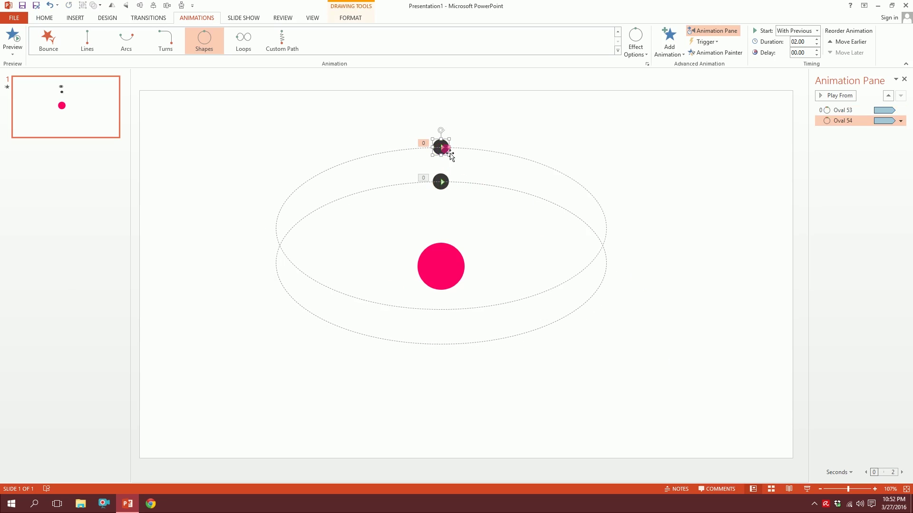
left_click(580, 276)
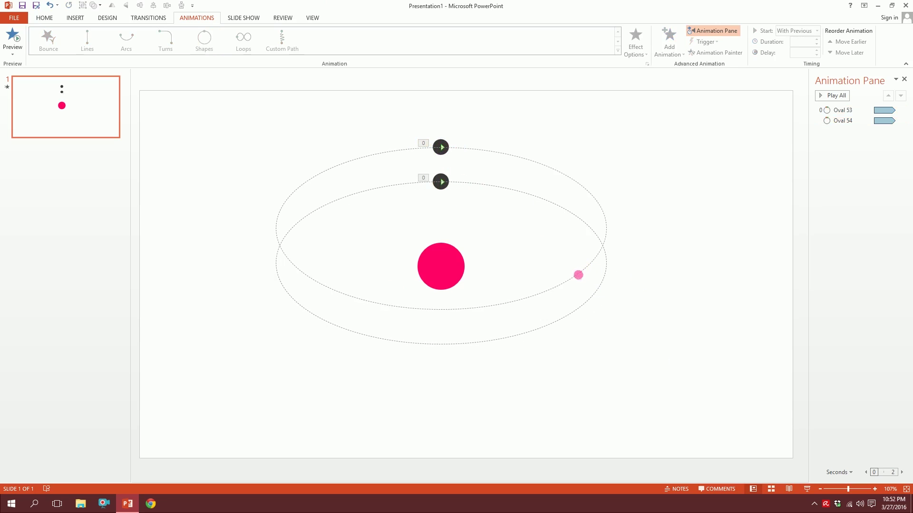
left_click(578, 276)
left_click_drag(614, 315, 734, 389)
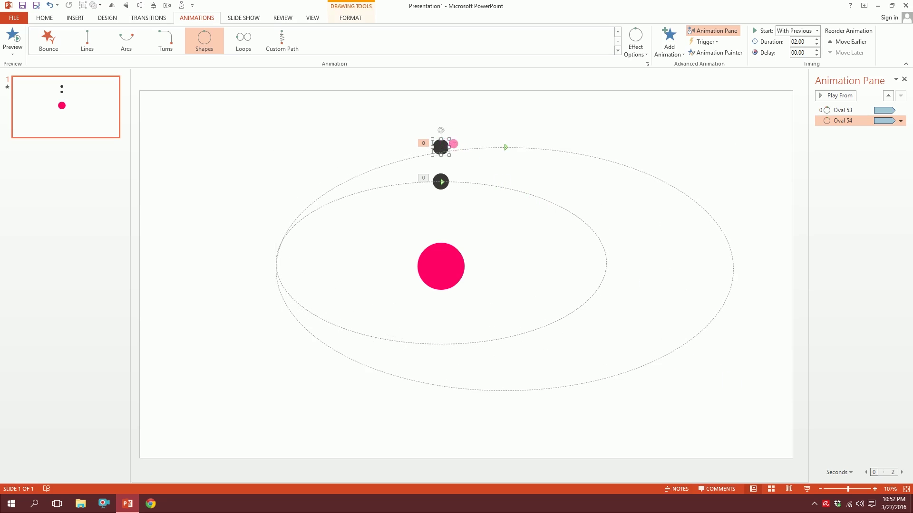
double_click(505, 148)
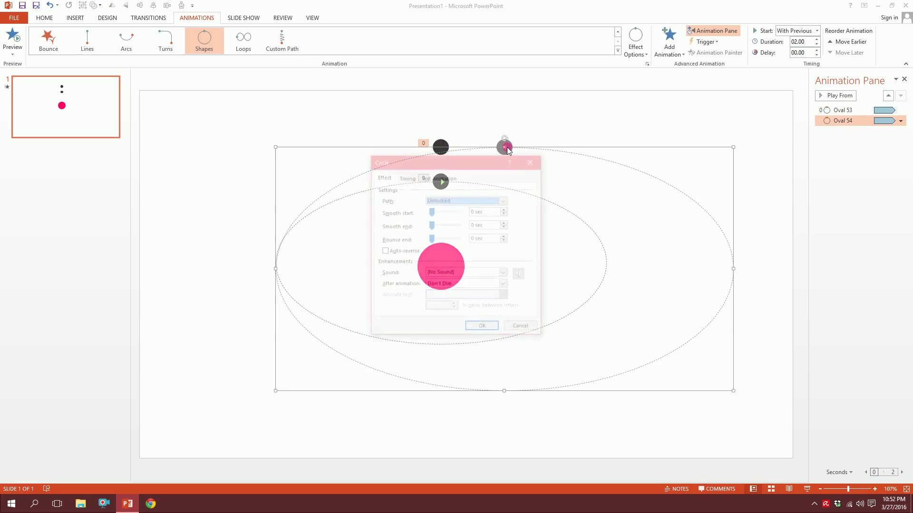
left_click(529, 331)
Rotate, widen and shorten the copied orbit, then place it around the pink circle.
left_click_drag(508, 145, 403, 279)
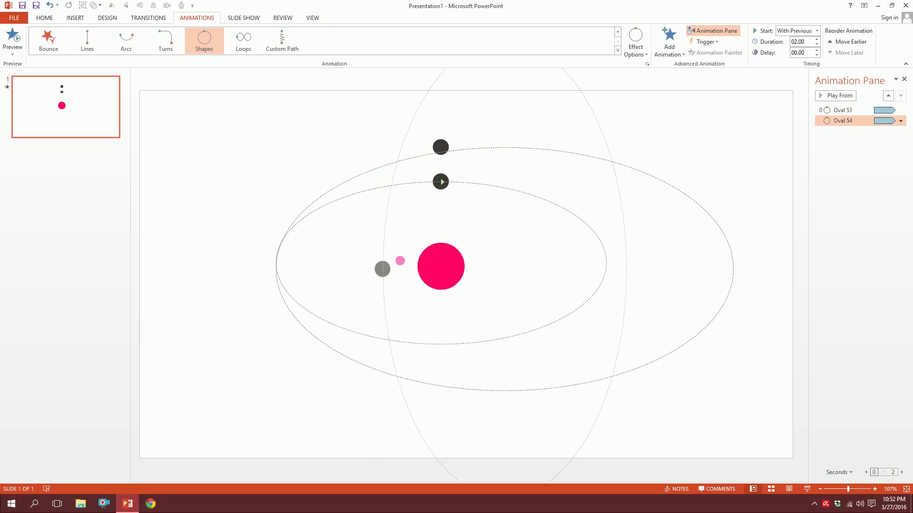
left_click_drag(402, 274, 401, 296)
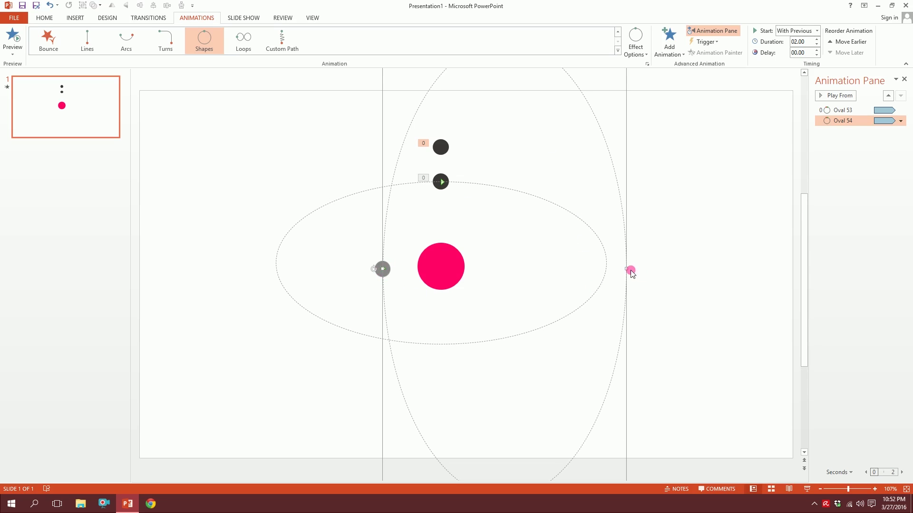
left_click_drag(627, 268, 748, 269)
scroll(659, 220, "up", 1)
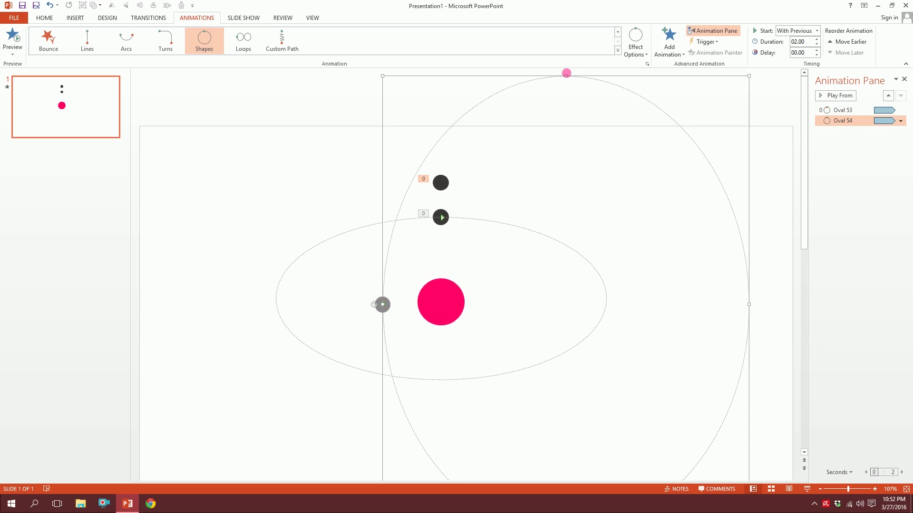
left_click_drag(566, 80, 607, 293)
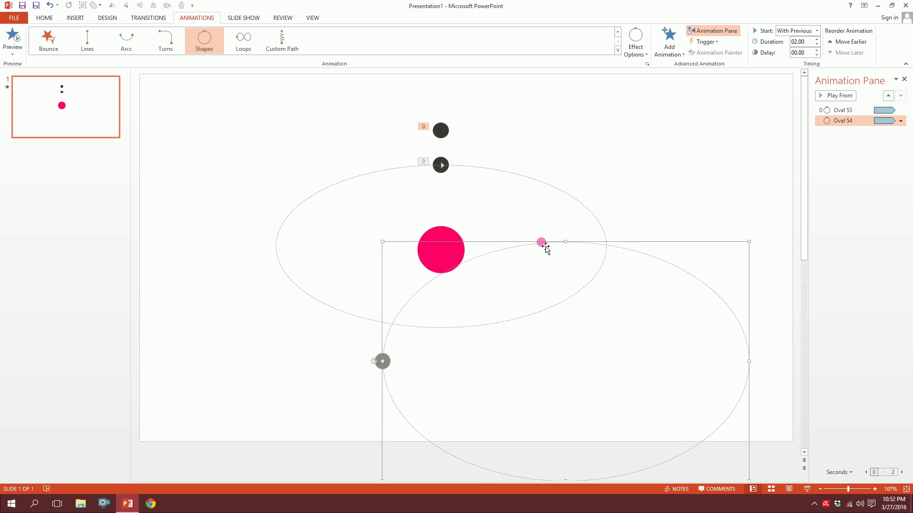
left_click_drag(545, 246, 418, 134)
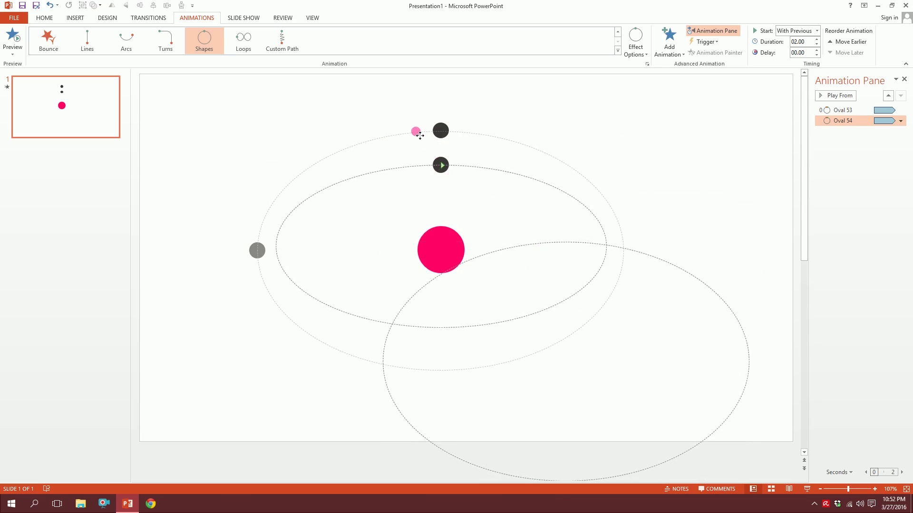
left_click_drag(418, 134, 418, 136)
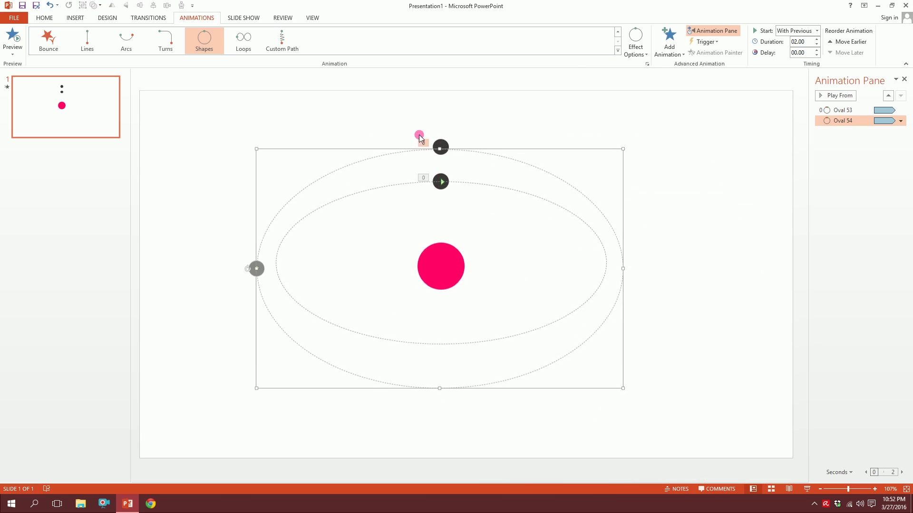
left_click(453, 152)
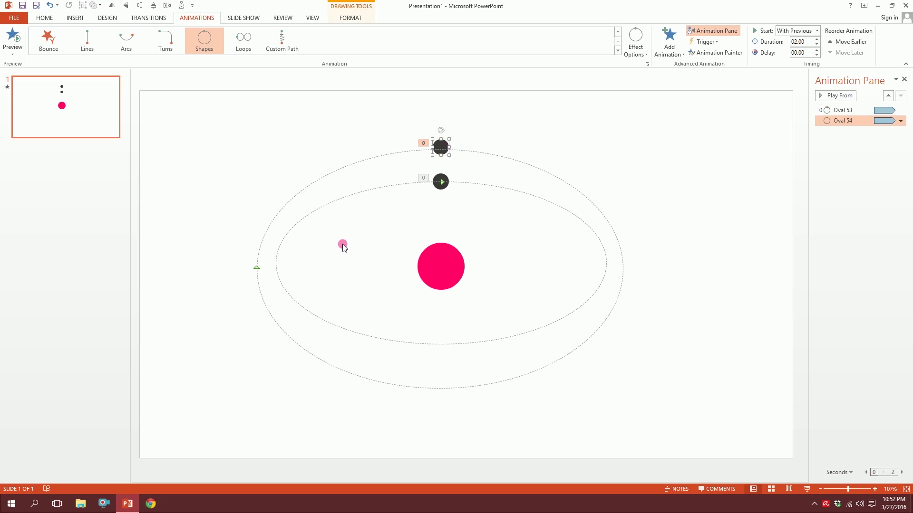
left_click(256, 271)
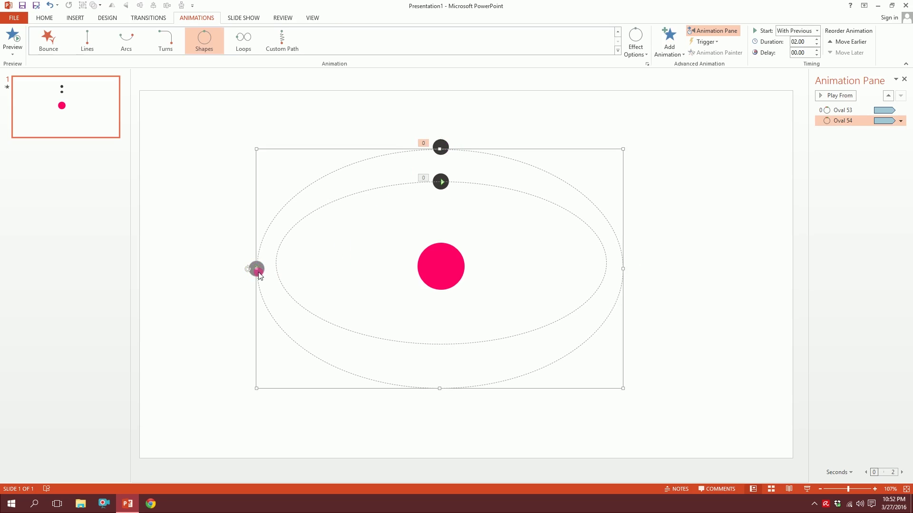
Move the outer orbit path and nudge the second planet into position.
left_click_drag(259, 287, 444, 164)
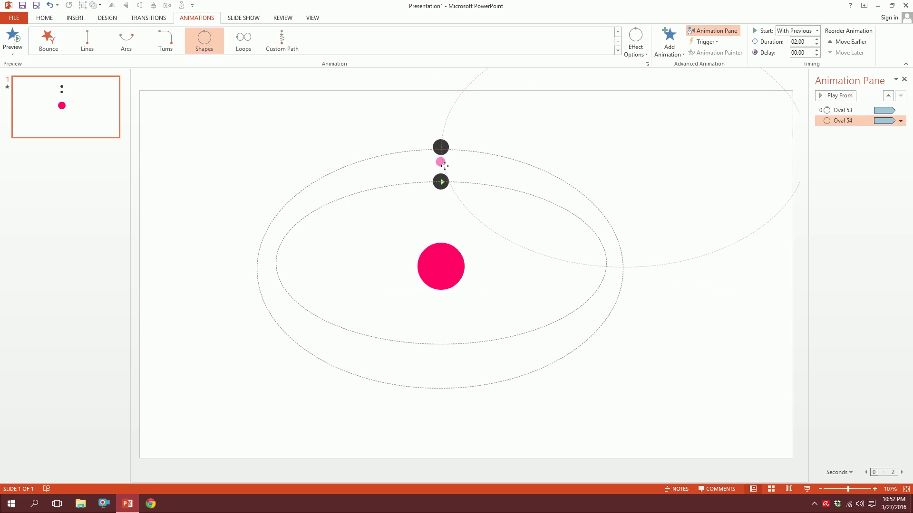
mouse_move(443, 165)
left_mouse_down()
mouse_move(451, 166)
mouse_move(231, 292)
left_mouse_up()
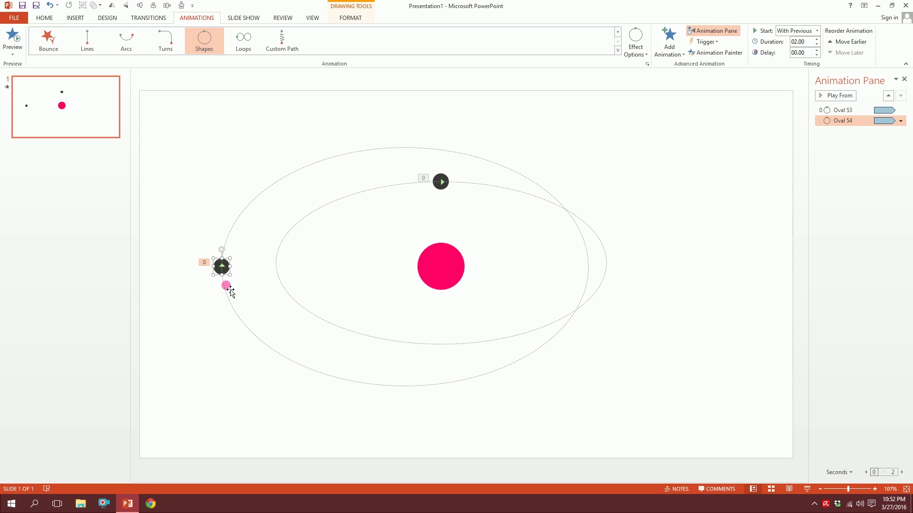
key("Right")
key("Right")
key("Right")
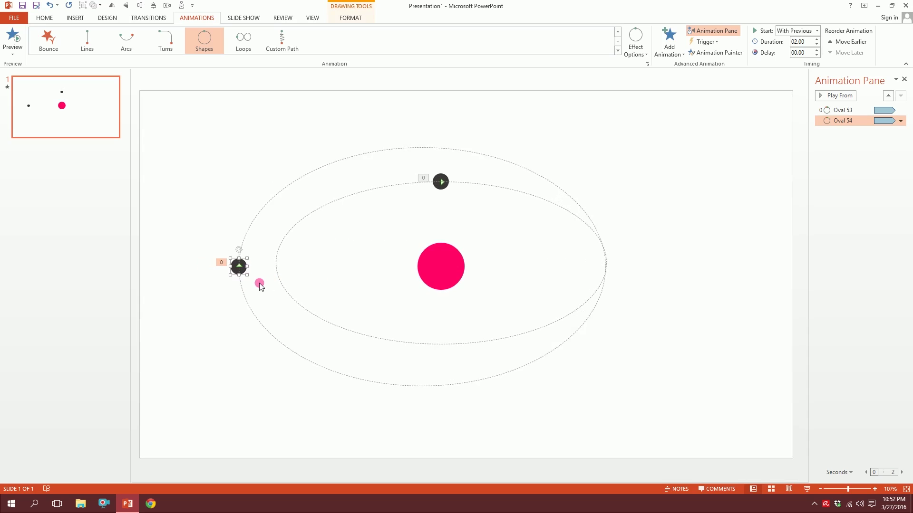
key("Right")
key("Right")
key("Right")
key("Left")
key("Left")
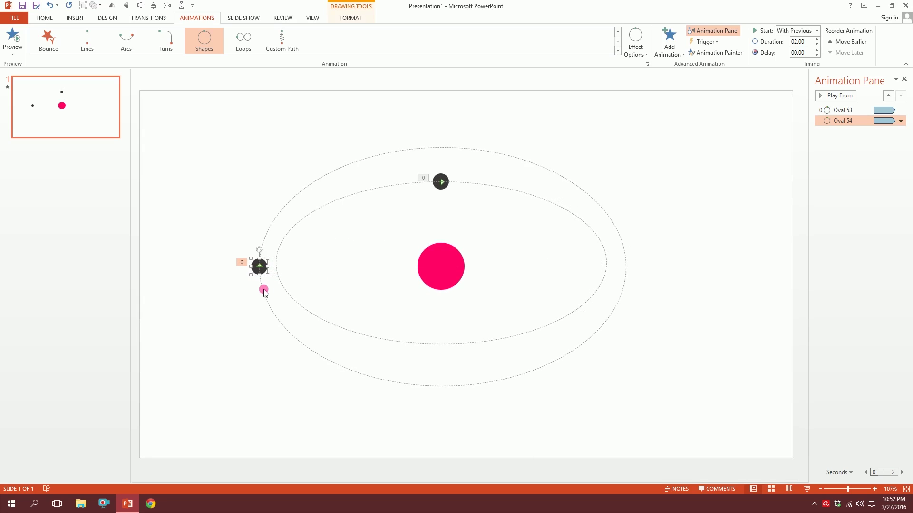
Widen the outer orbit to the right and nudge the planet left to centre it.
left_click(625, 273)
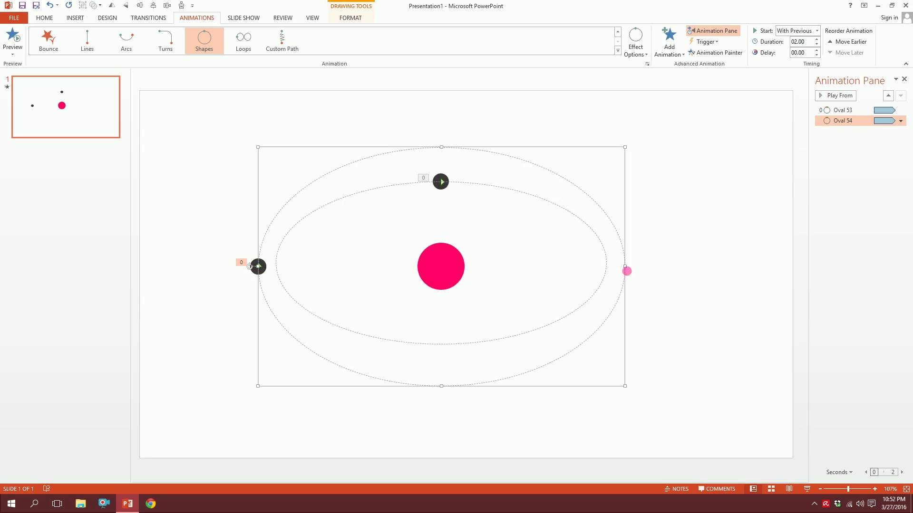
left_click_drag(625, 267, 656, 267)
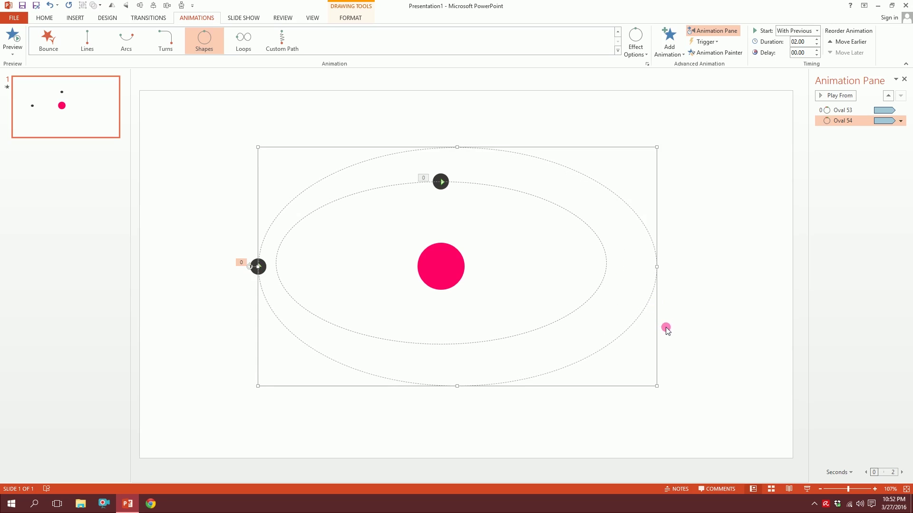
left_click(258, 271)
key("Left")
key("Left")
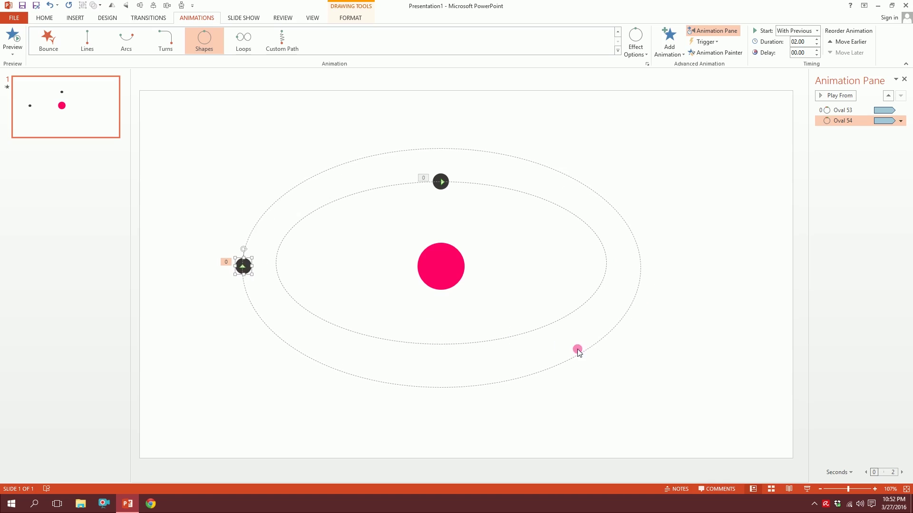
left_click(711, 377)
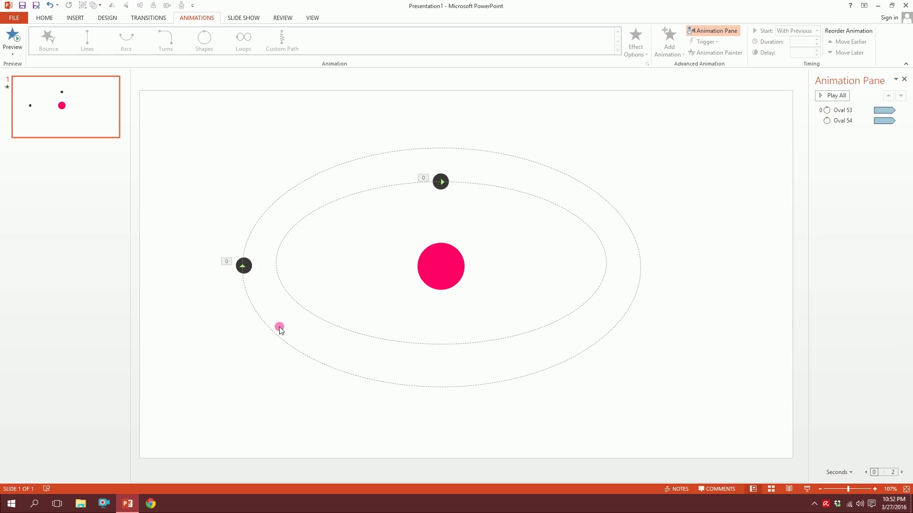
Reverse the path direction of the second planet's outer orbit animation.
left_click(252, 270)
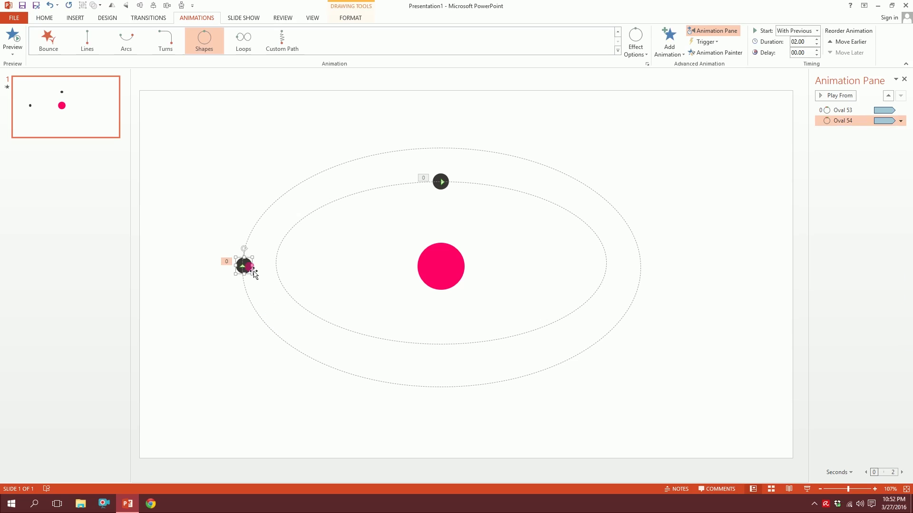
left_click(635, 47)
left_click(676, 380)
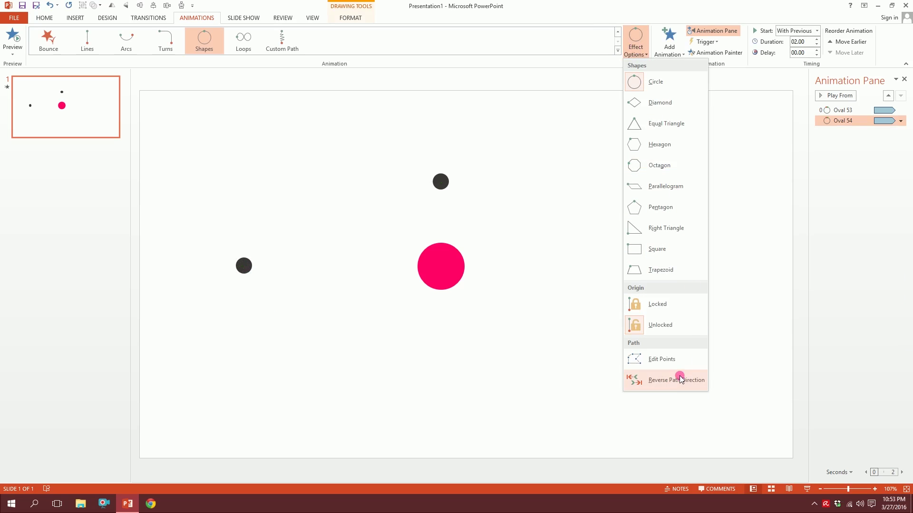